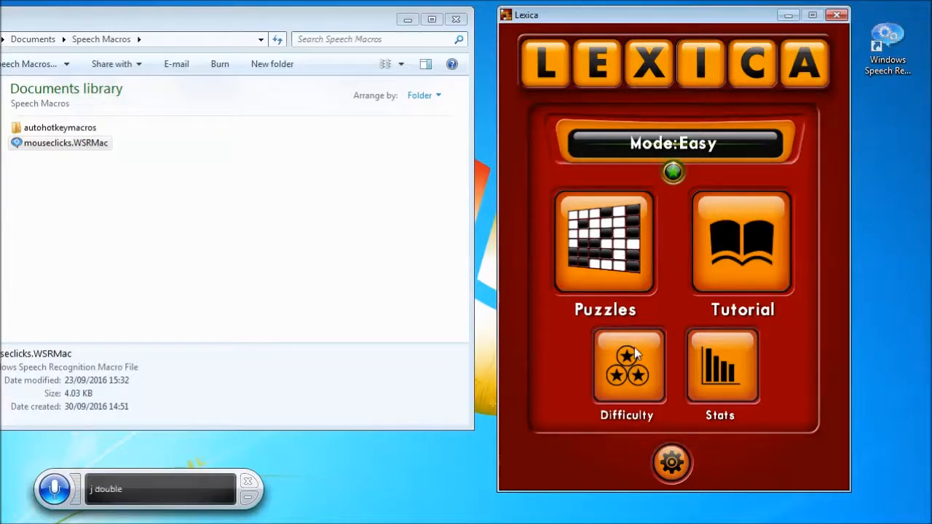
Open the Easy Pack 1 level grid from Puzzles and select click.ahk in autohotkeymacros
left_click(609, 262)
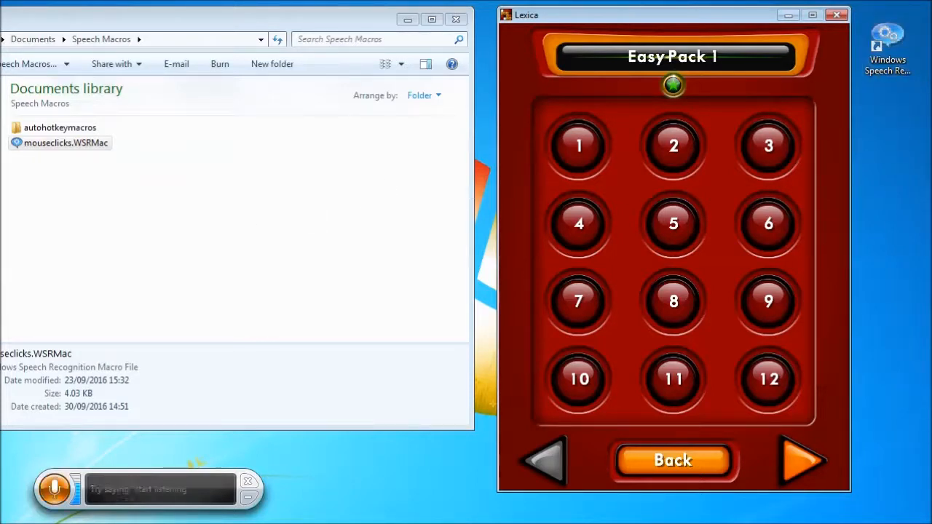
left_click(49, 282)
Open click.ahk, doubleclick.ahk and rclick.ahk together in Notepad
left_click(62, 298)
left_click(54, 319)
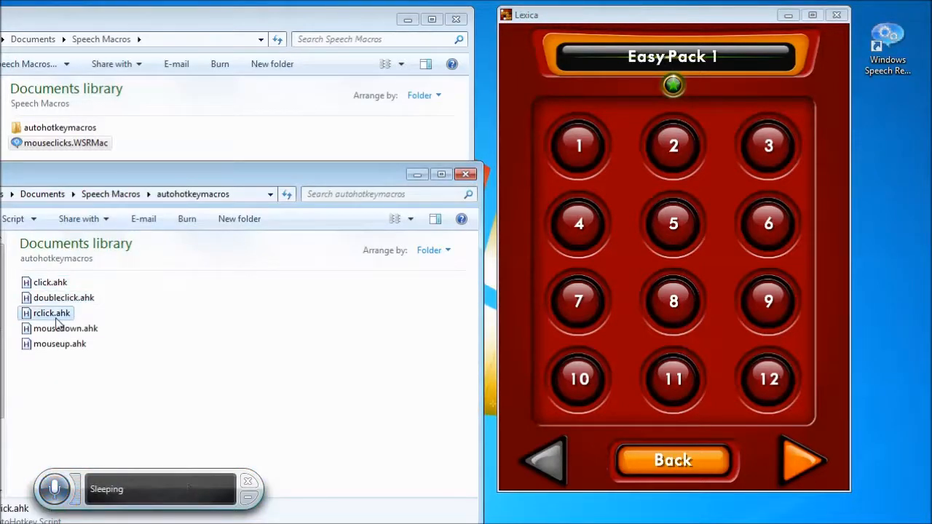
key("Return")
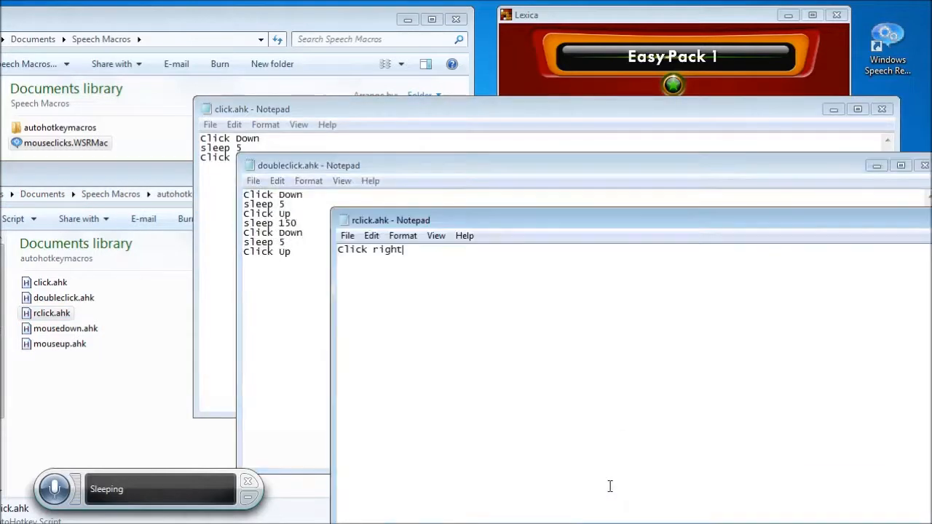
Close rclick.ahk and arrange click.ahk and doubleclick.ahk side by side, click.ahk in front
left_click_drag(841, 226, 718, 274)
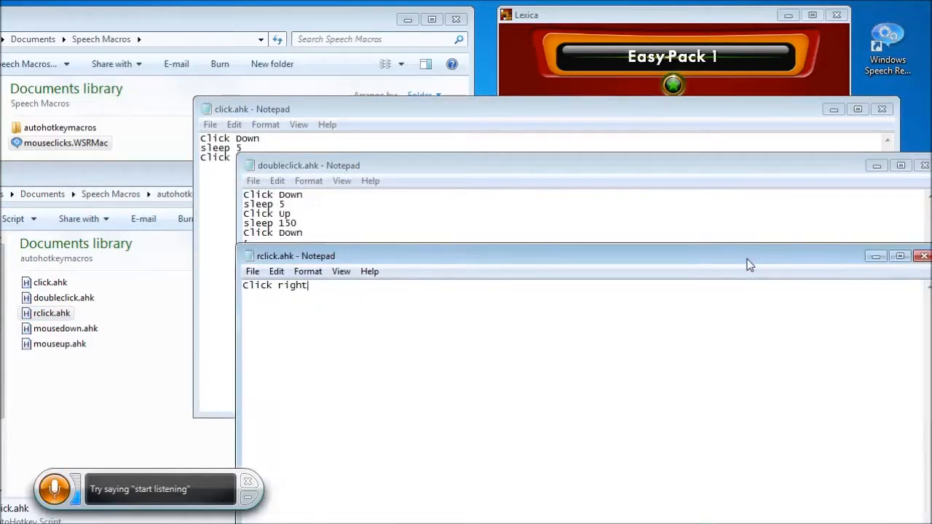
left_click(896, 267)
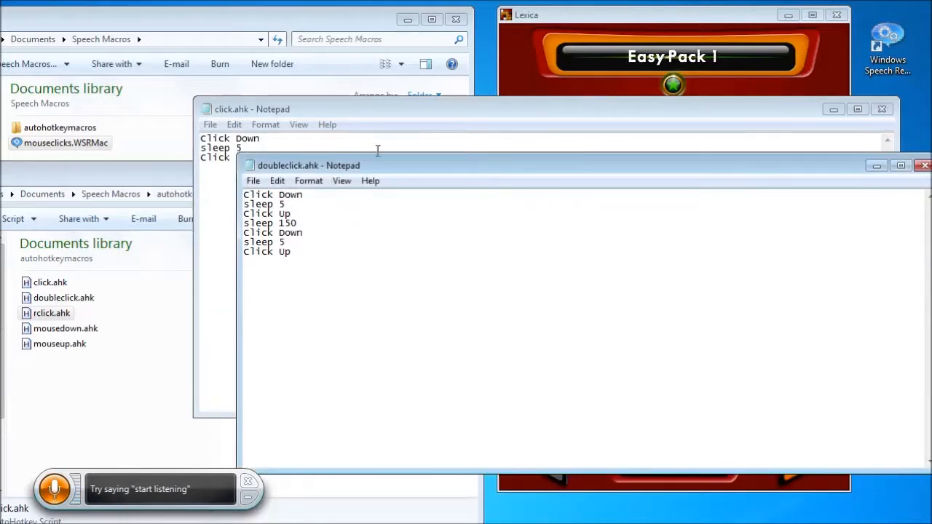
left_click_drag(387, 160, 462, 161)
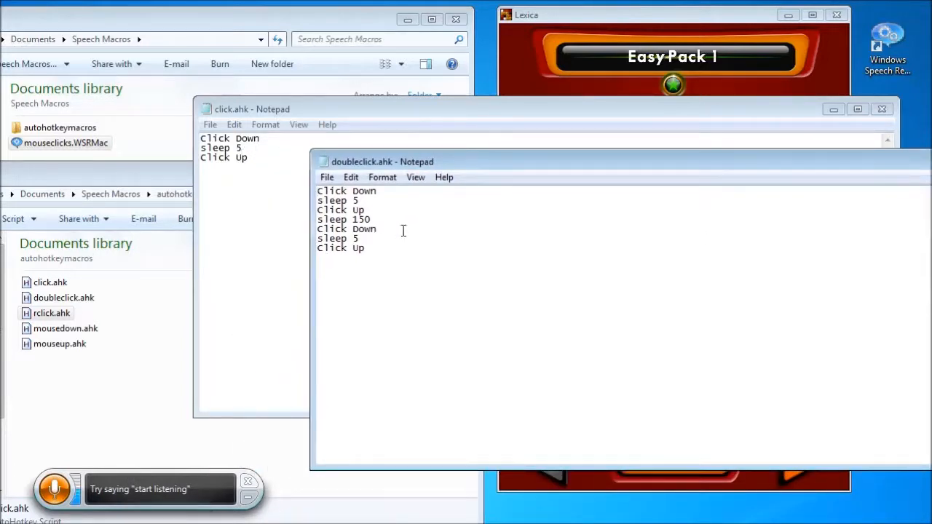
left_click(228, 138)
Delete the lines after 'click' in click.ahk, undo to restore them, and minimise the window
left_click_drag(230, 139, 281, 175)
key("Delete")
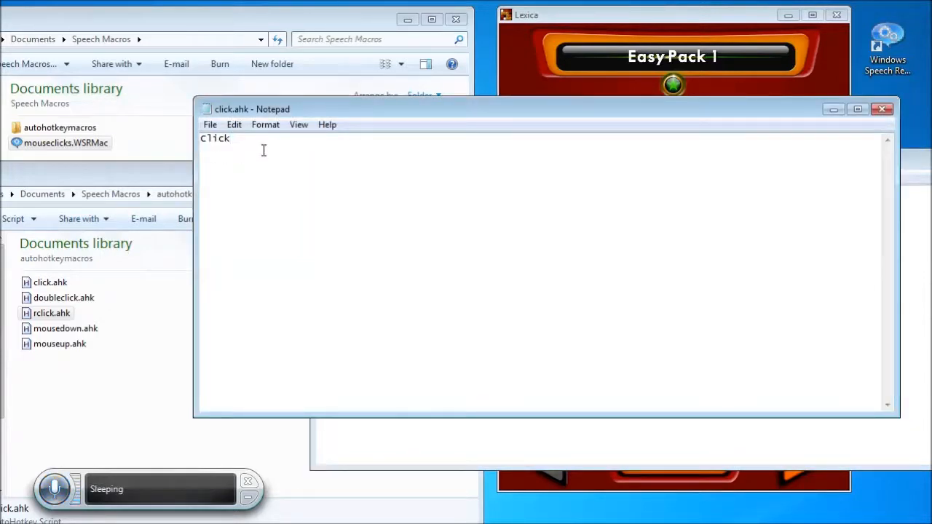
key("ctrl+z")
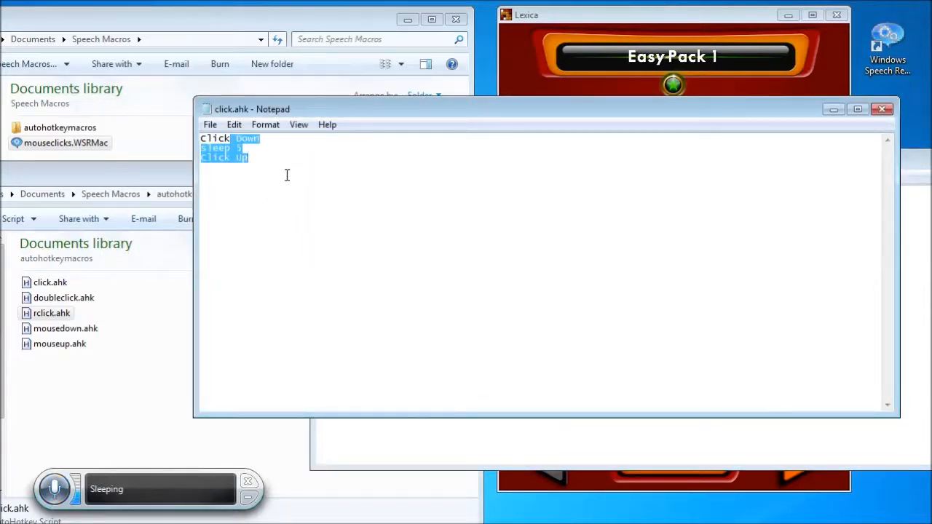
left_click(288, 173)
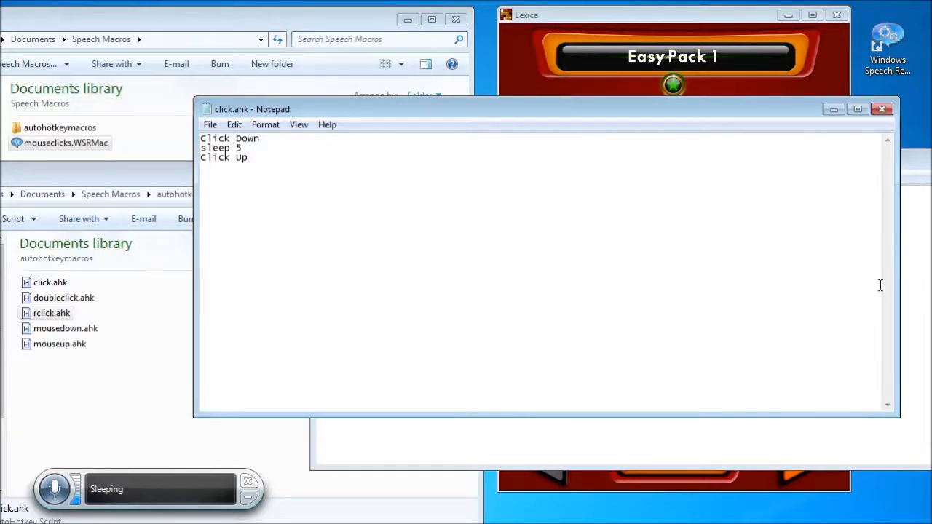
left_click(832, 109)
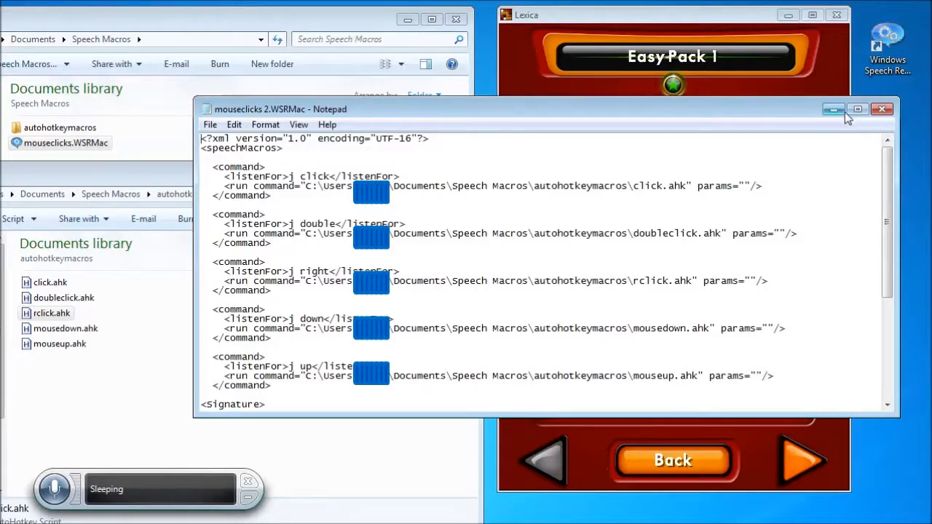
key("alt+F4")
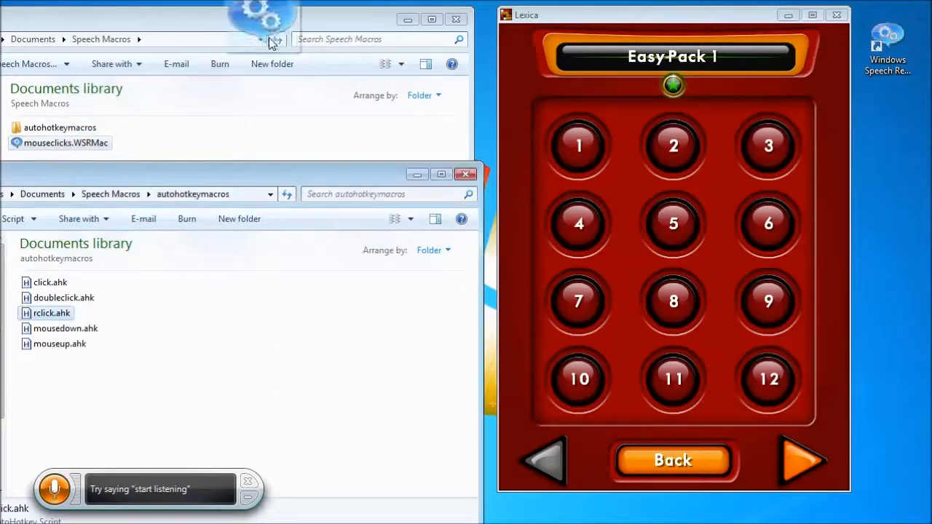
Swap mouseclicks.WSRMac out of Speech Macros and drop mouseclicks 2.WSRMac in
mouse_move(67, 142)
left_mouse_down()
mouse_move(255, 15)
mouse_move(98, 151)
left_mouse_up()
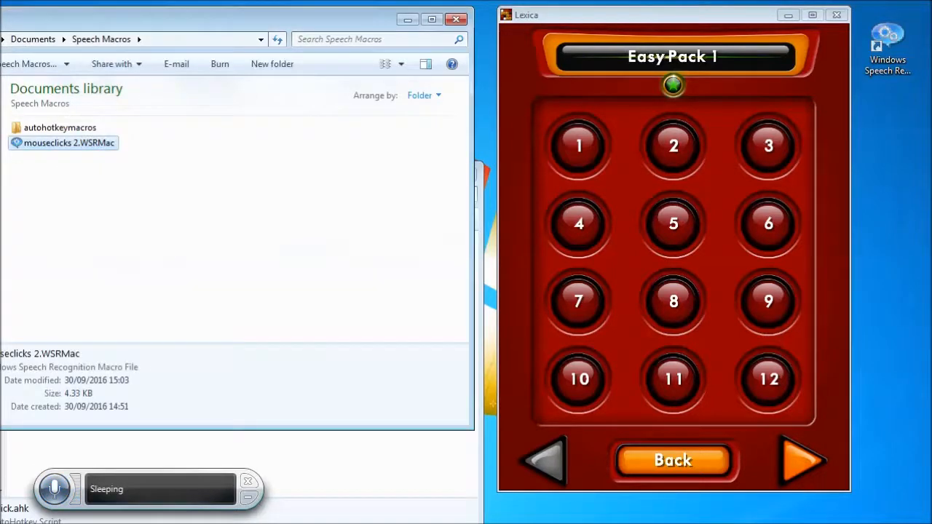
left_click(521, 241)
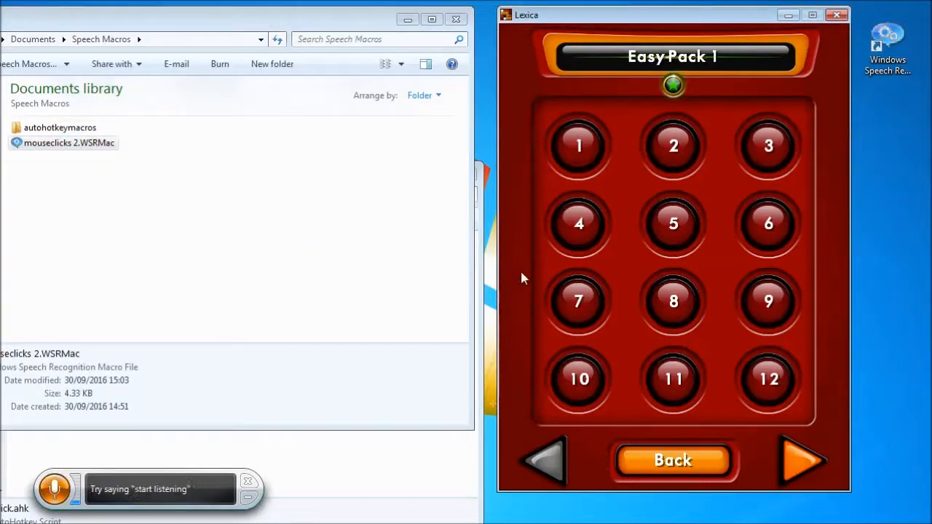
Start level 4 and place the I tile and an E tile into the grid by voice clicks
left_click(580, 230)
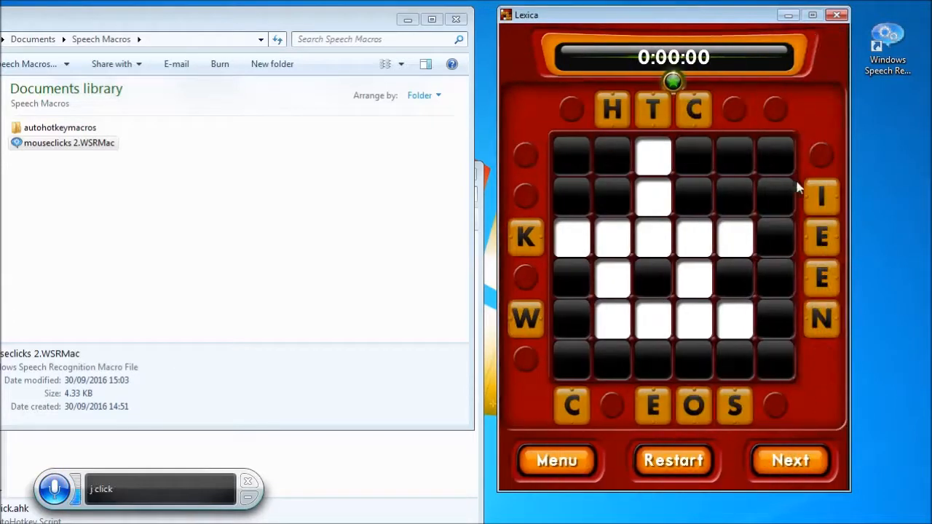
left_click(819, 187)
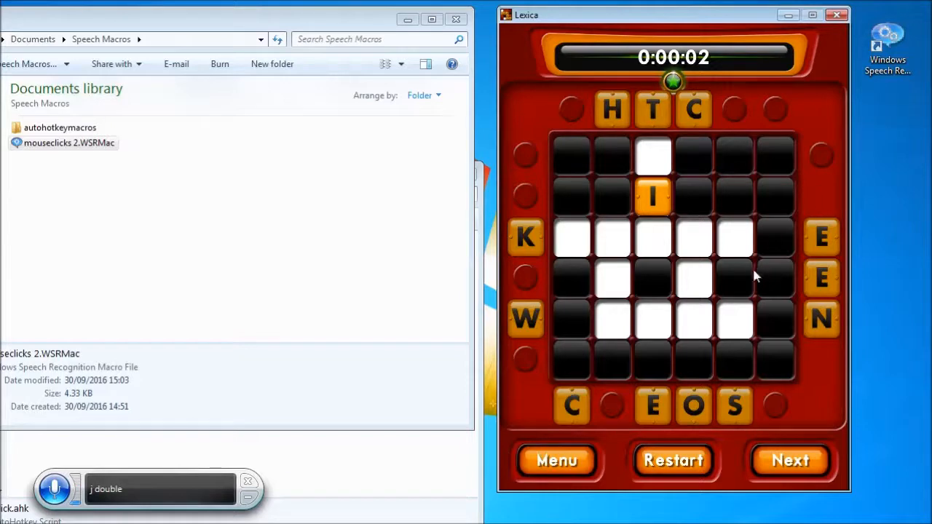
left_click(830, 272)
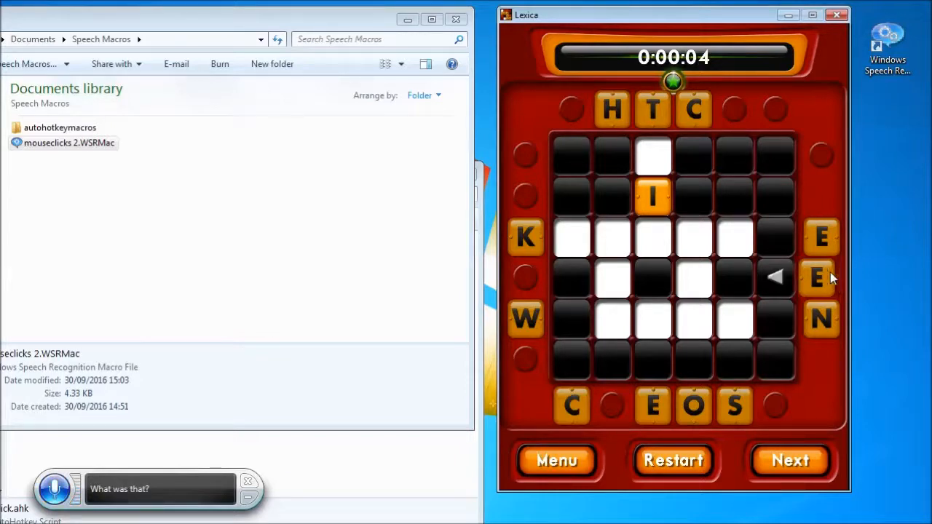
left_click_drag(689, 289, 701, 290)
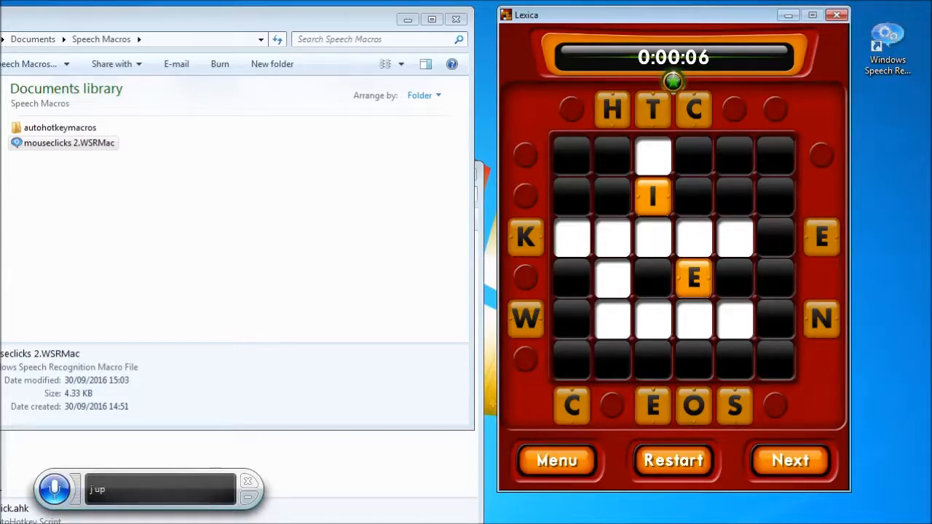